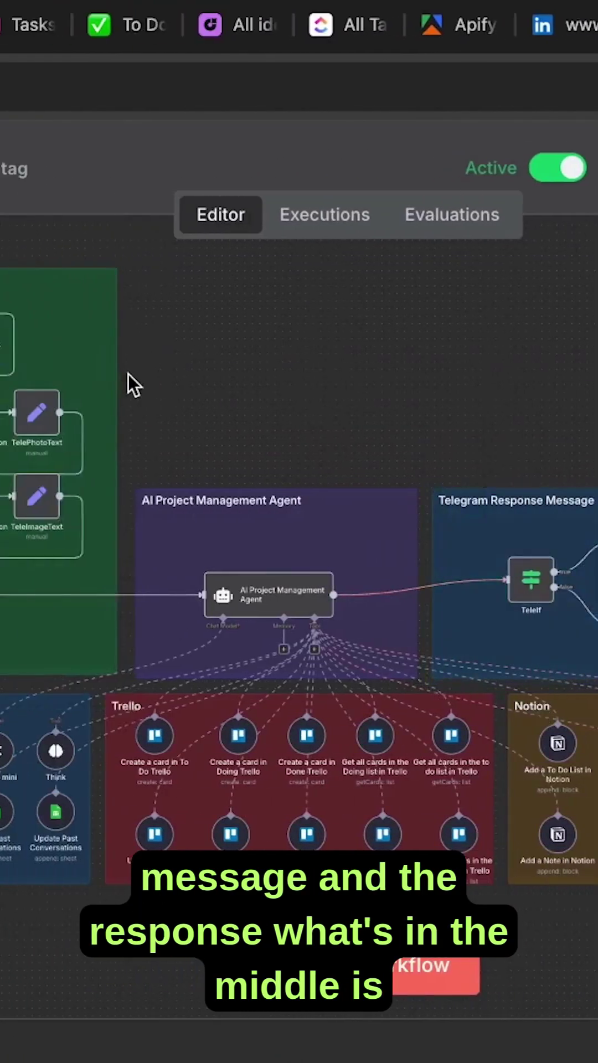
# Step: Select the AI Project Management Agent and inspect its GPT 4o mini and Get Past Conversations settings
pyautogui.moveTo(143, 409); pyautogui.dragTo(426, 656)
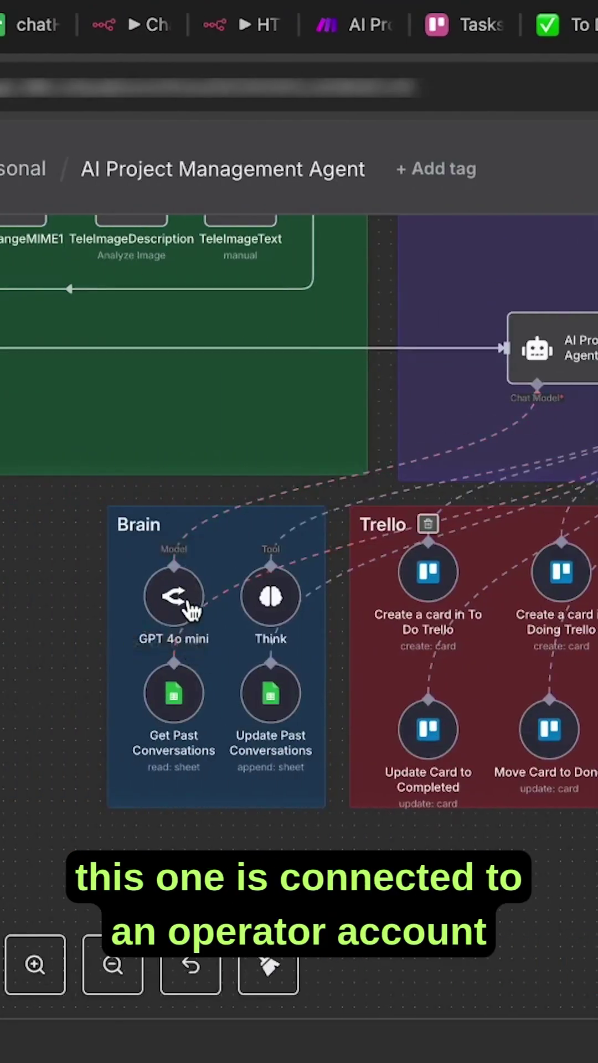
pyautogui.doubleClick(171, 612)
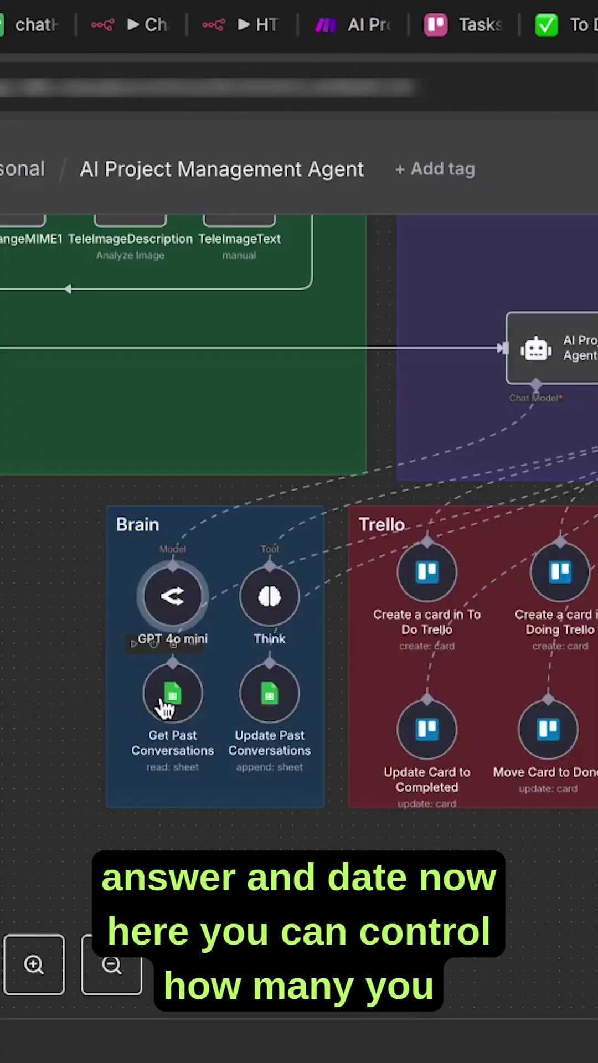
pyautogui.doubleClick(167, 708)
pyautogui.scroll(-5, 436, 556)
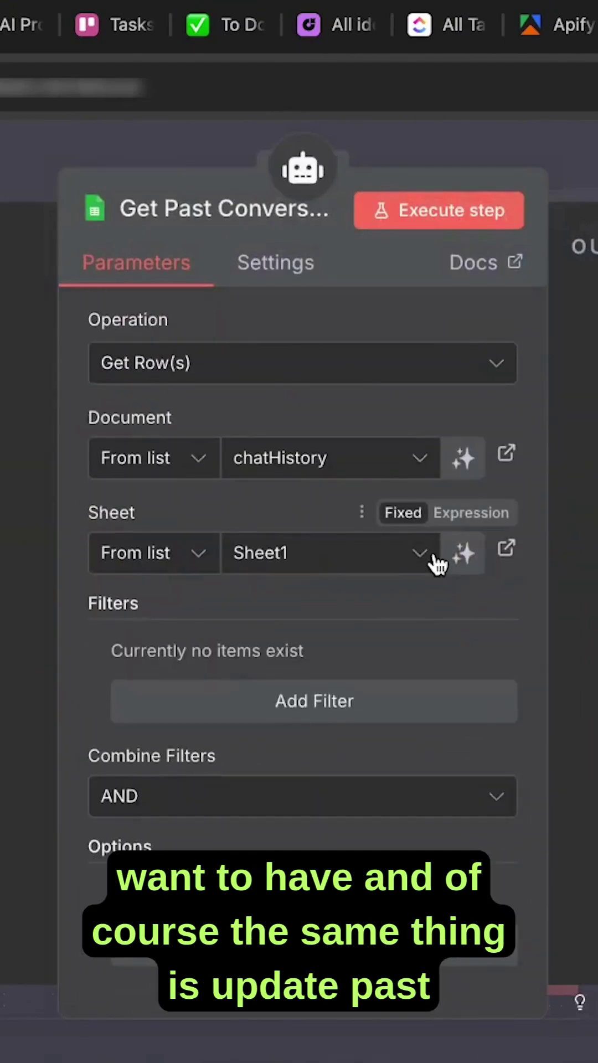
pyautogui.press('Escape')
# Step: Review the Update Past Conversations tool and the AI Project Management Agent prompt settings
pyautogui.doubleClick(152, 709)
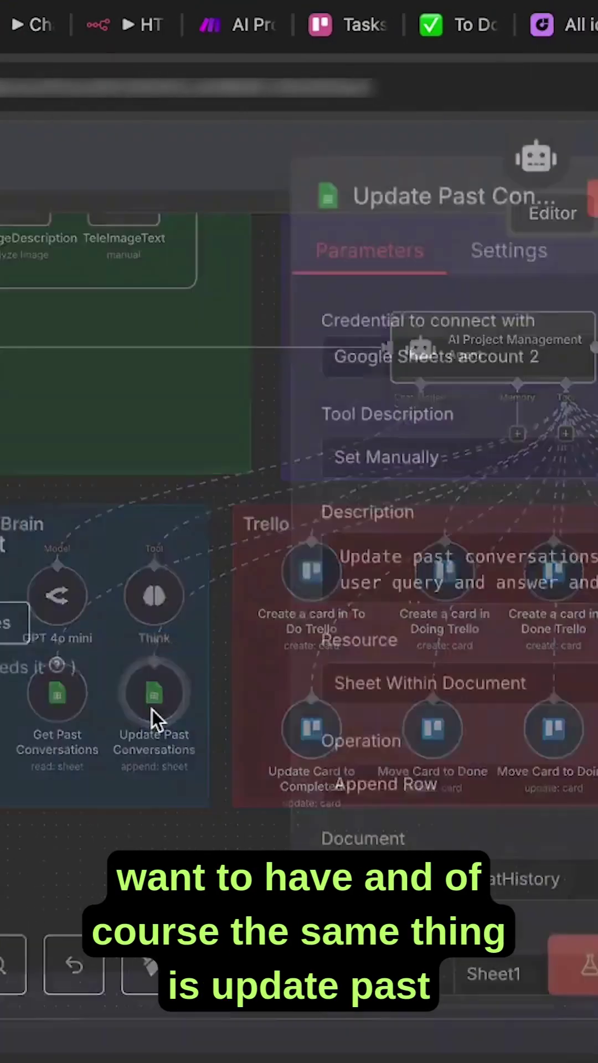
pyautogui.scroll(-5, 391, 664)
pyautogui.scroll(-4, 391, 664)
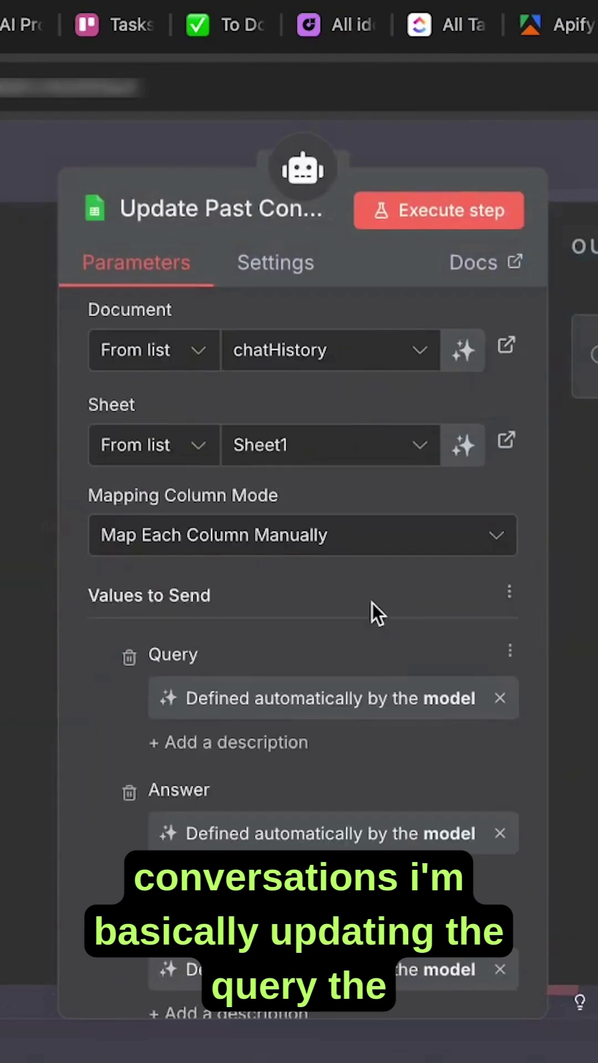
pyautogui.scroll(-1, 371, 612)
pyautogui.scroll(-3, 333, 681)
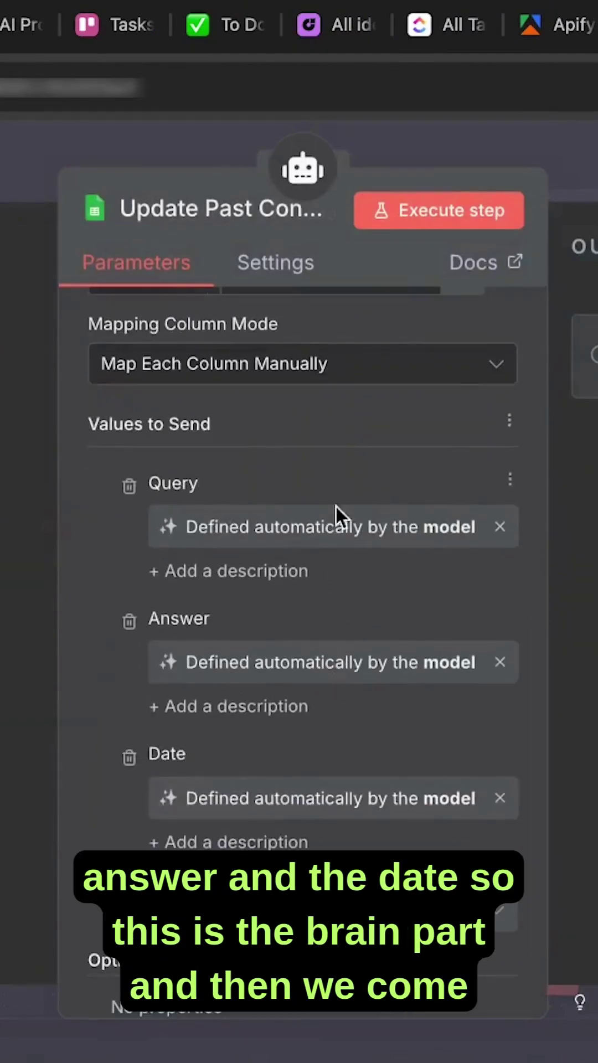
pyautogui.press('Escape')
pyautogui.hscroll(3, 37, 494)
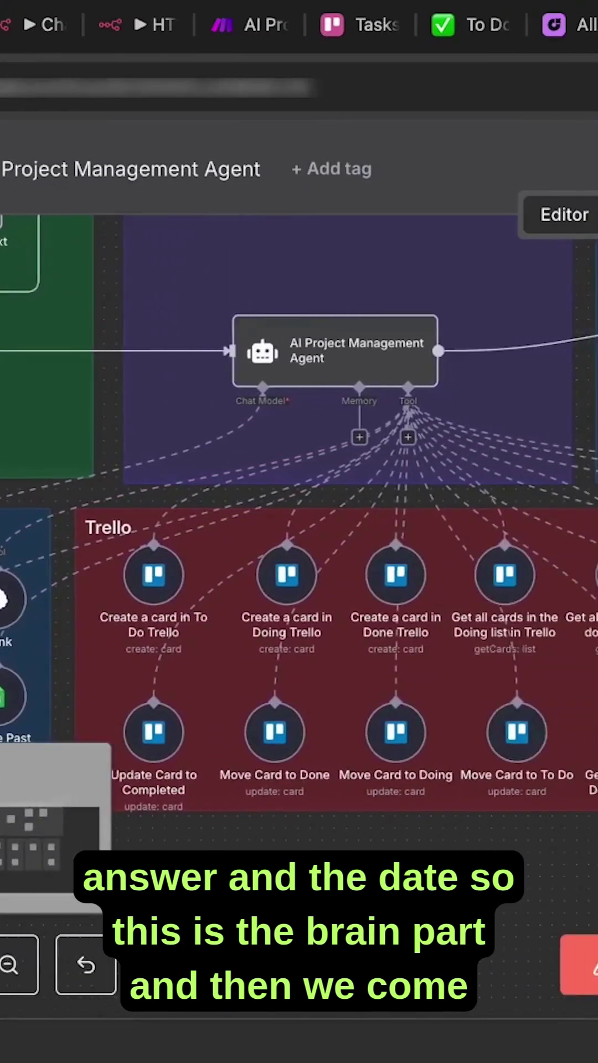
pyautogui.hscroll(2, 300, 532)
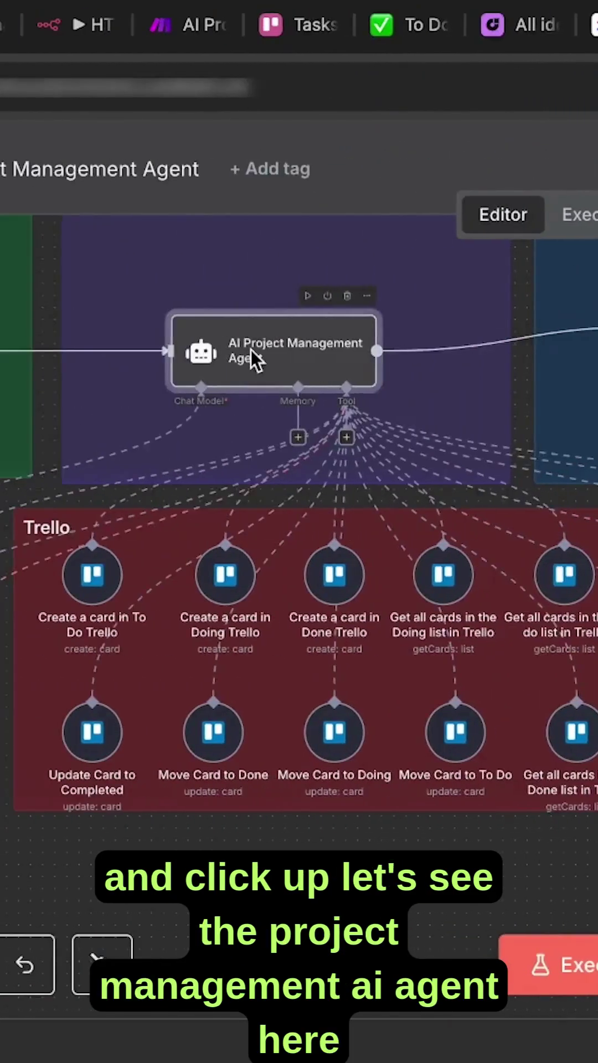
pyautogui.doubleClick(250, 349)
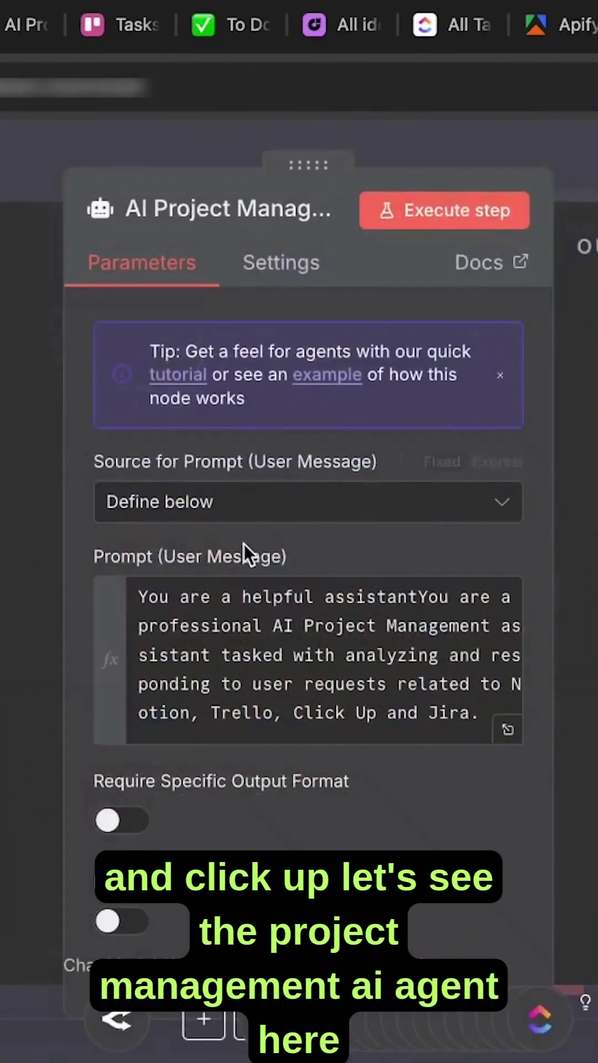
pyautogui.scroll(-5, 244, 544)
pyautogui.scroll(5, 390, 708)
pyautogui.moveTo(242, 646); pyautogui.dragTo(123, 613)
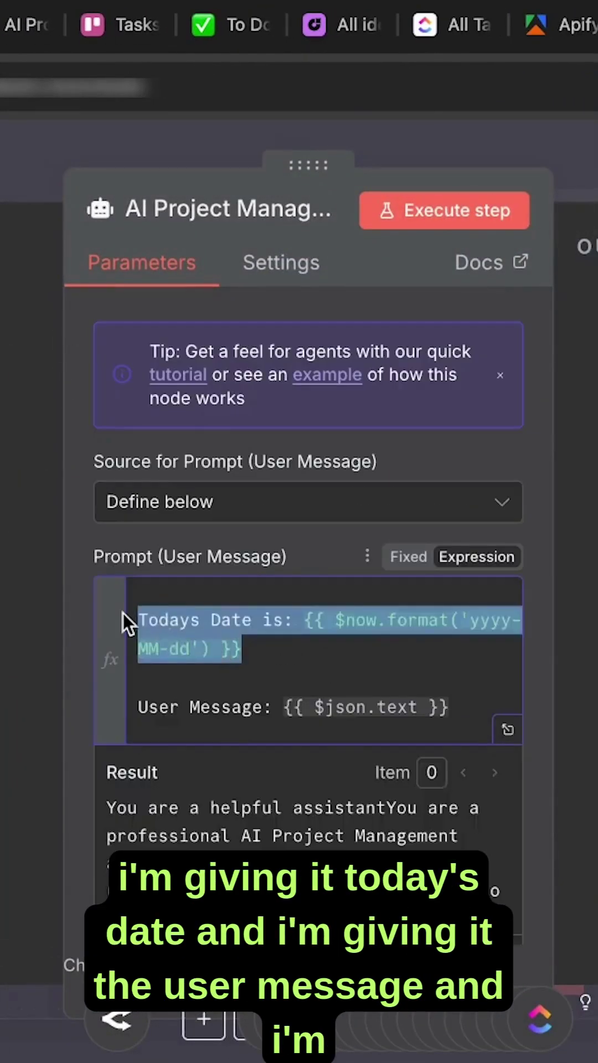
pyautogui.click(123, 613)
pyautogui.scroll(-1, 381, 613)
pyautogui.scroll(-1, 449, 632)
pyautogui.scroll(5, 163, 662)
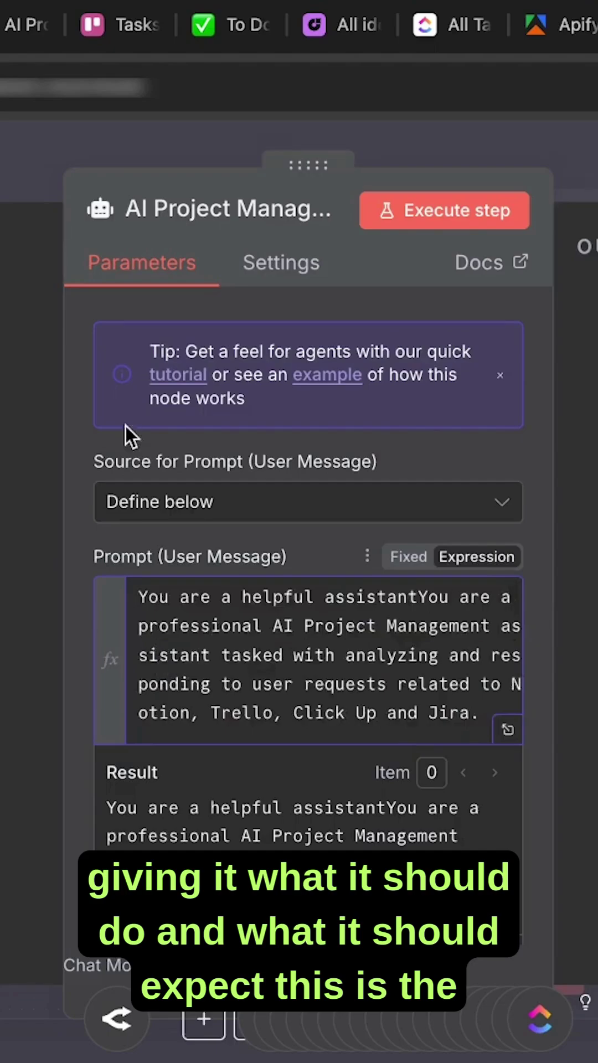
pyautogui.click(60, 366)
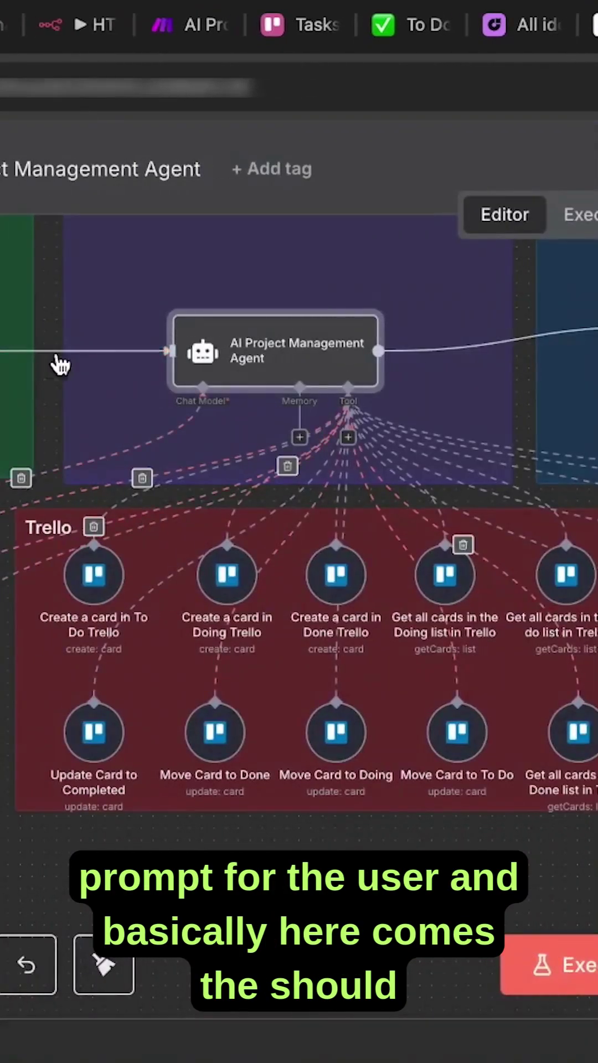
pyautogui.scroll(3, 128, 411)
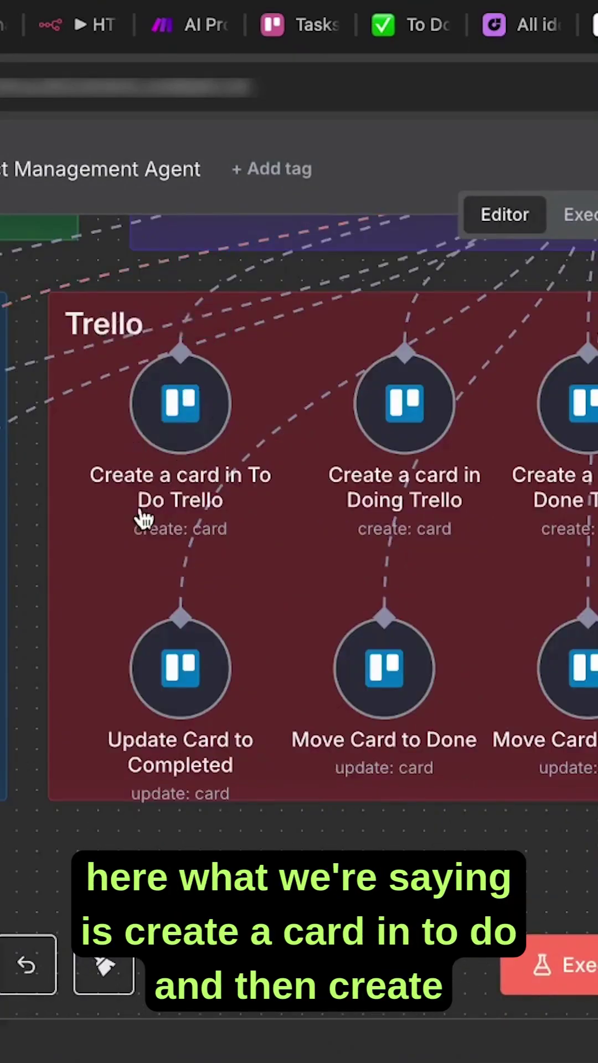
pyautogui.moveTo(296, 565)
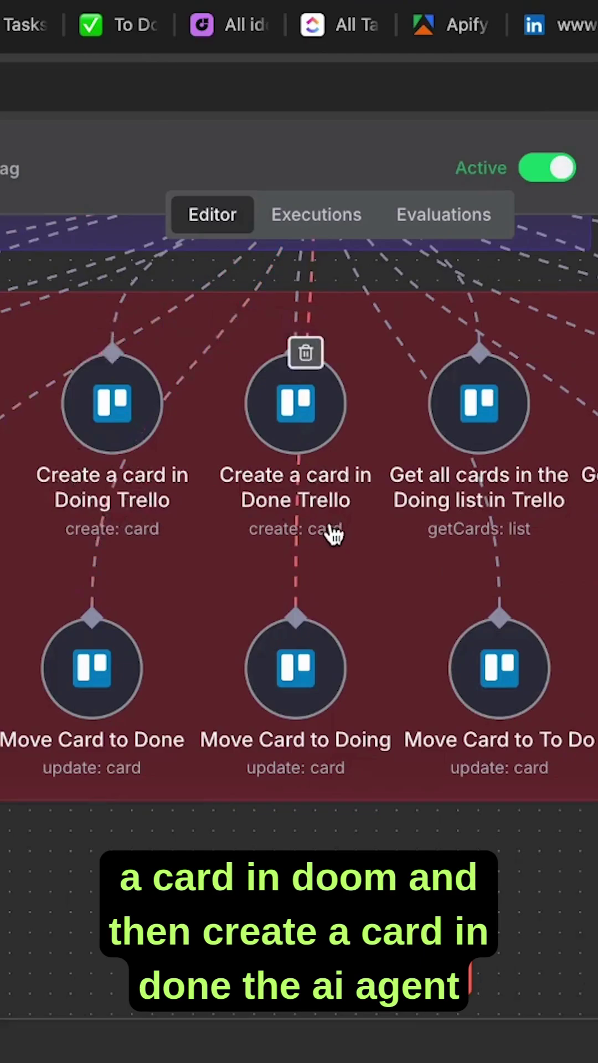
pyautogui.scroll(3, 88, 416)
pyautogui.scroll(2, 87, 416)
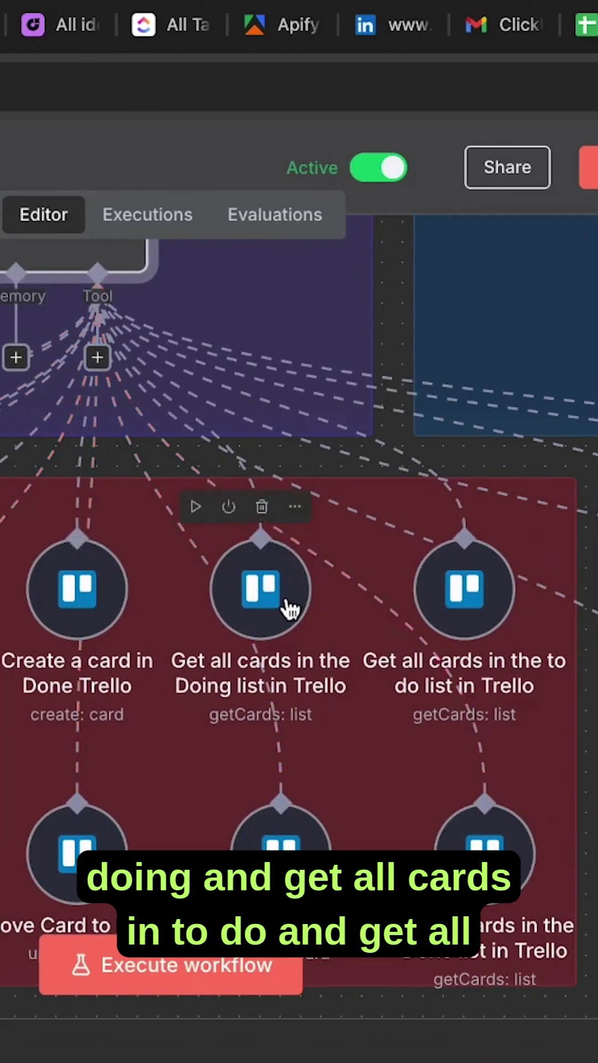
pyautogui.scroll(-3, 392, 613)
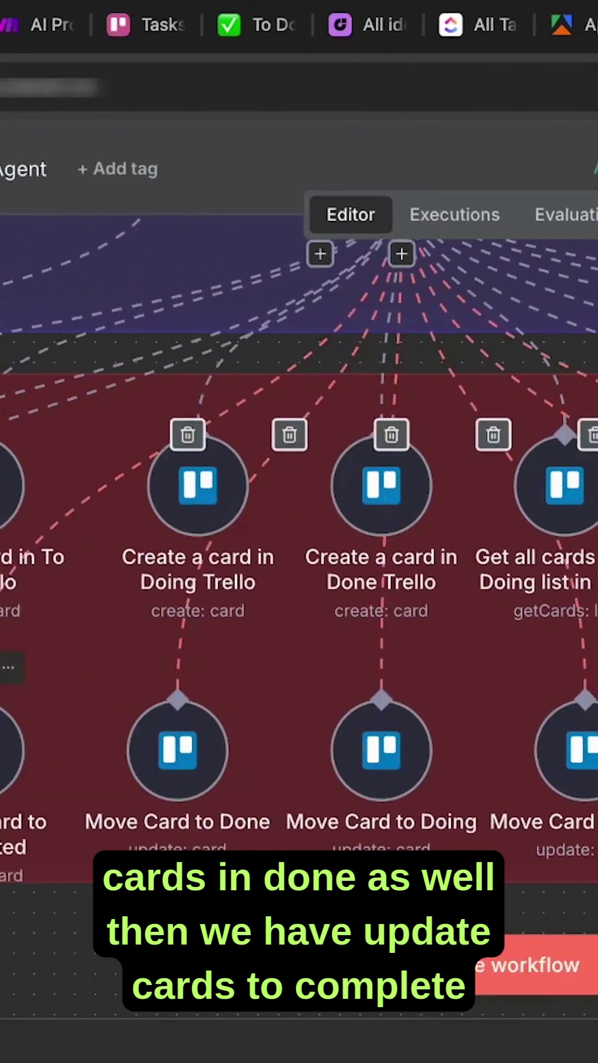
# Step: View the Update Card to Completed Trello tool parameters, then dismiss the panel
pyautogui.doubleClick(138, 773)
pyautogui.scroll(-1, 324, 648)
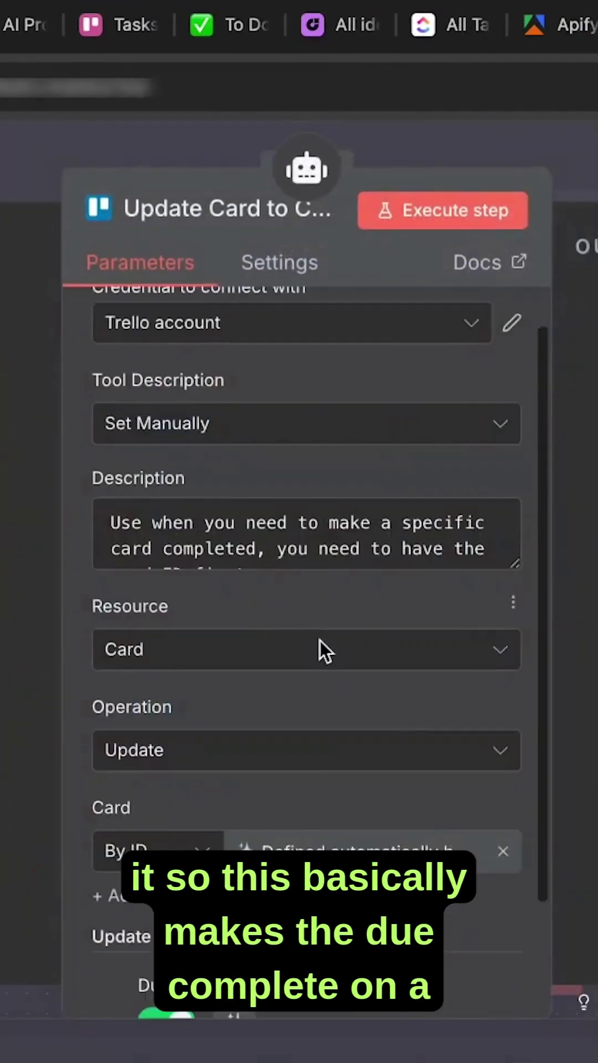
pyautogui.scroll(-2, 325, 648)
pyautogui.press('Escape')
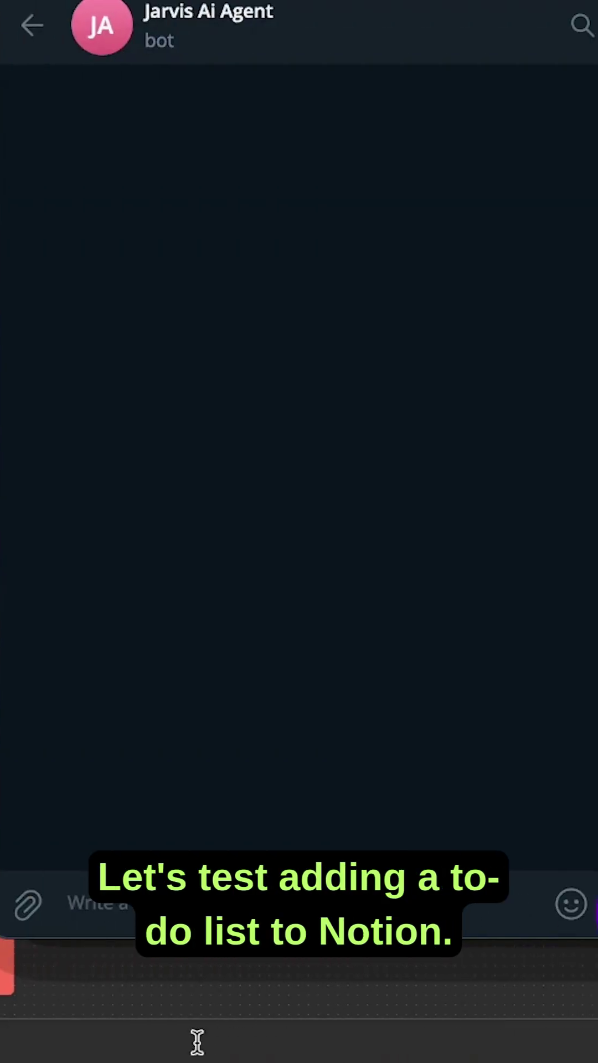
# Step: Record a voice to-do request for the Jarvis bot, then open Notion's To Do page
pyautogui.click(586, 904)
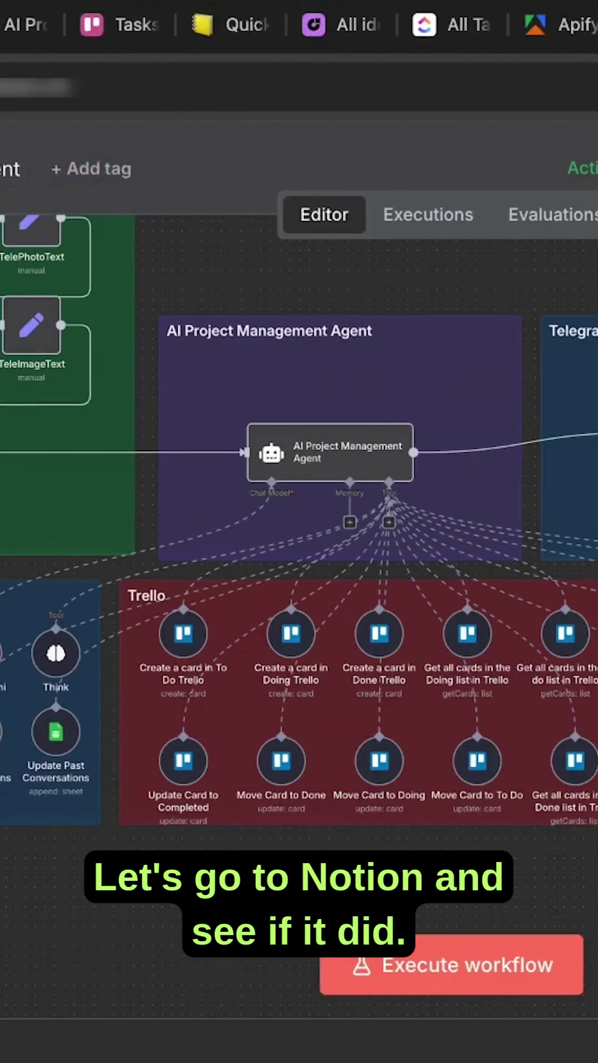
pyautogui.click(235, 25)
pyautogui.click(154, 416)
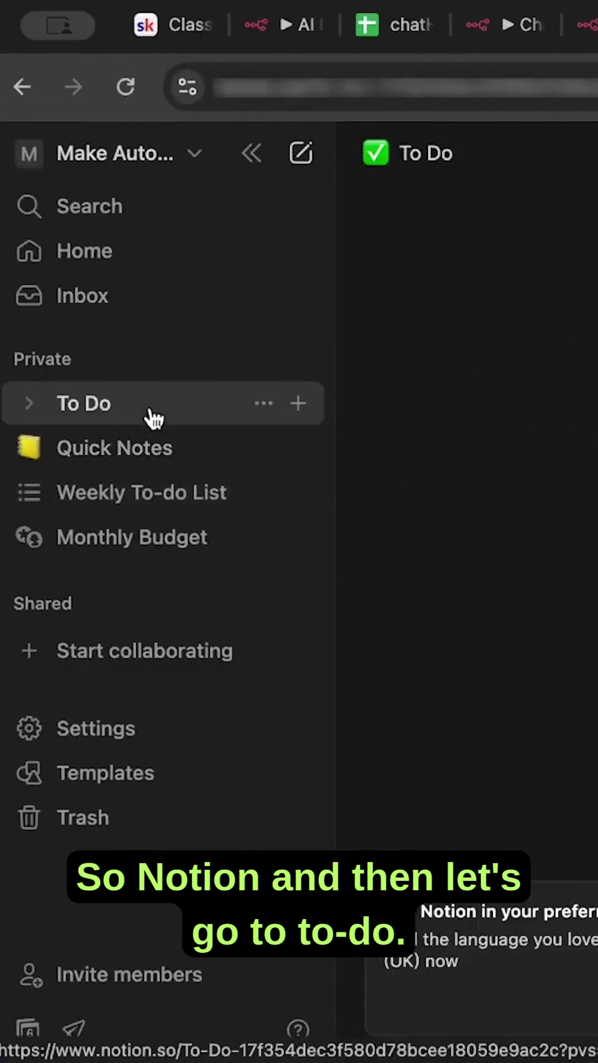